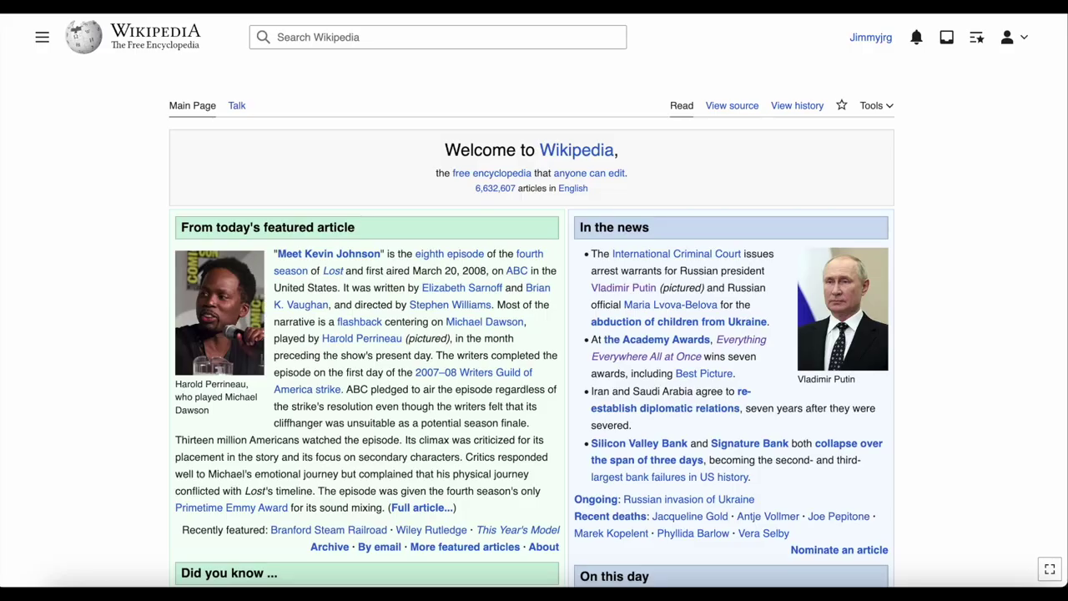
# Step: Open the account's homepage and look through its suggested edits, impact, mentor and editing help sections
pyautogui.click(871, 42)
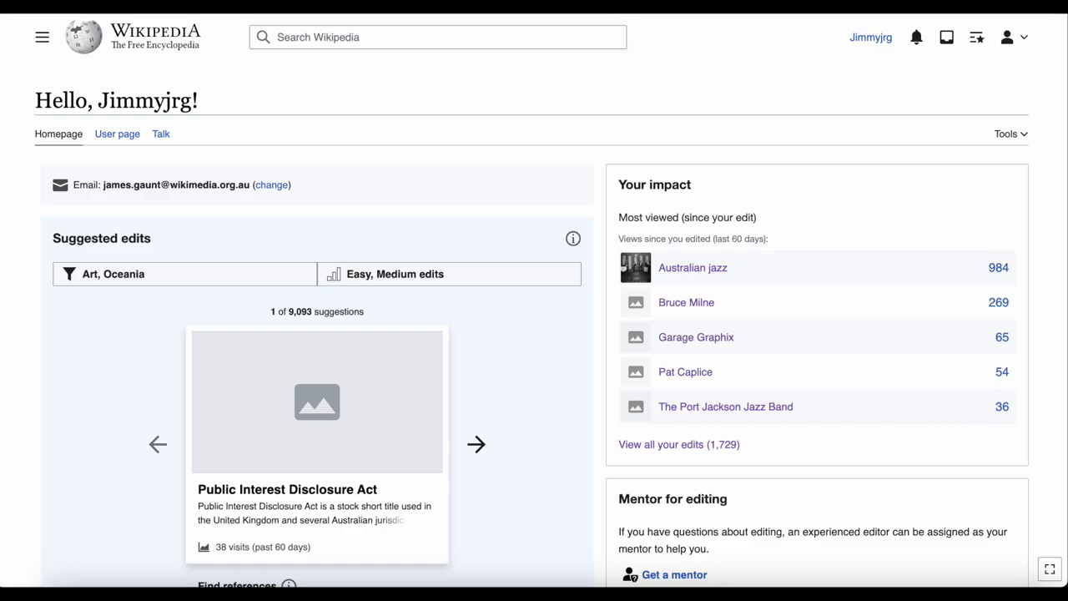
pyautogui.scroll(-5, 607, 484)
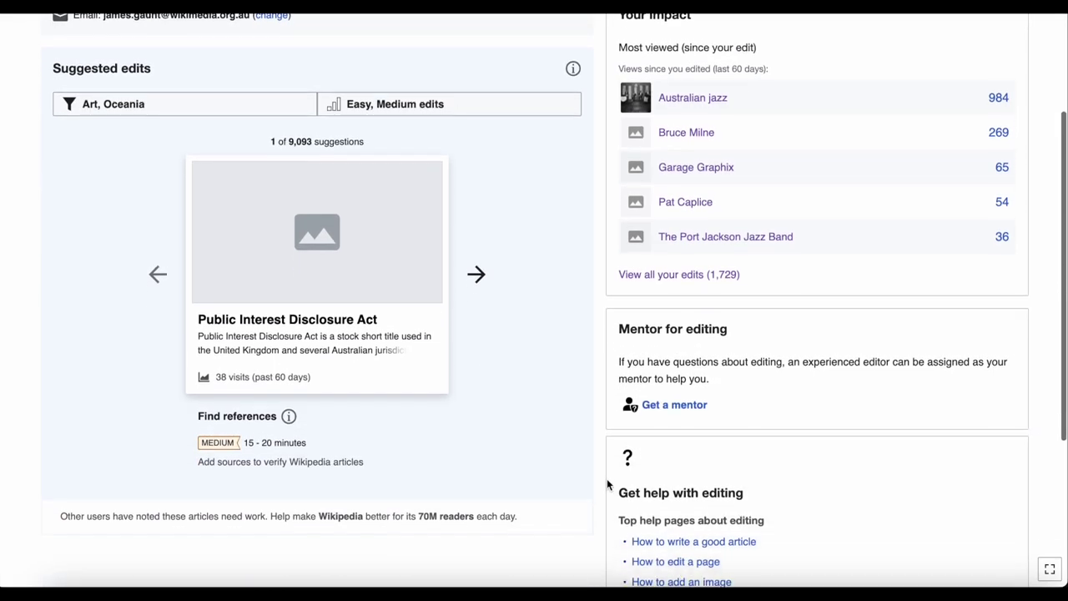
pyautogui.scroll(-3, 606, 478)
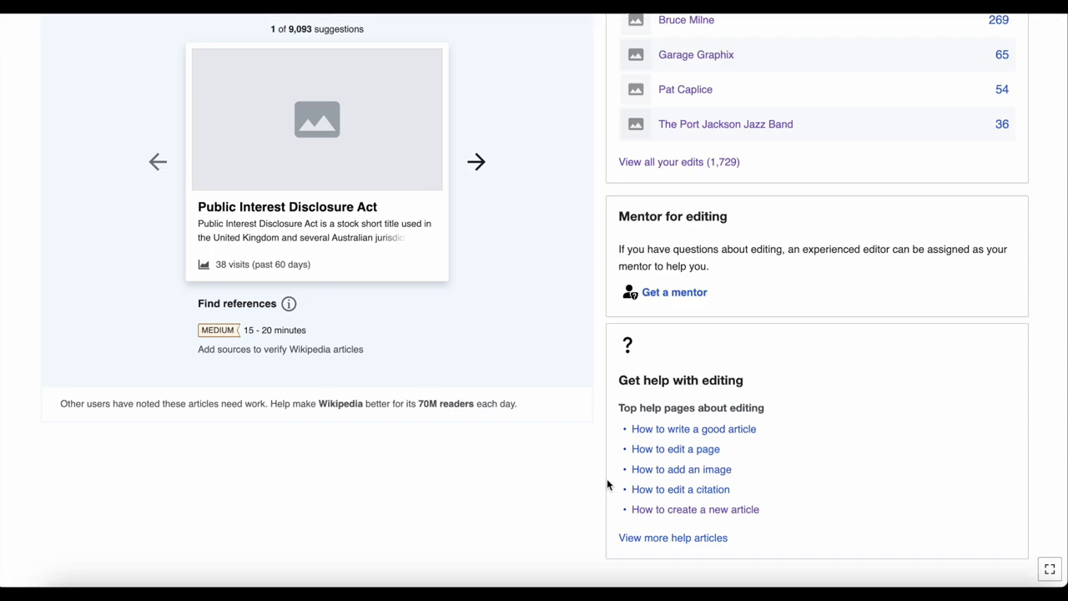
pyautogui.scroll(5, 606, 478)
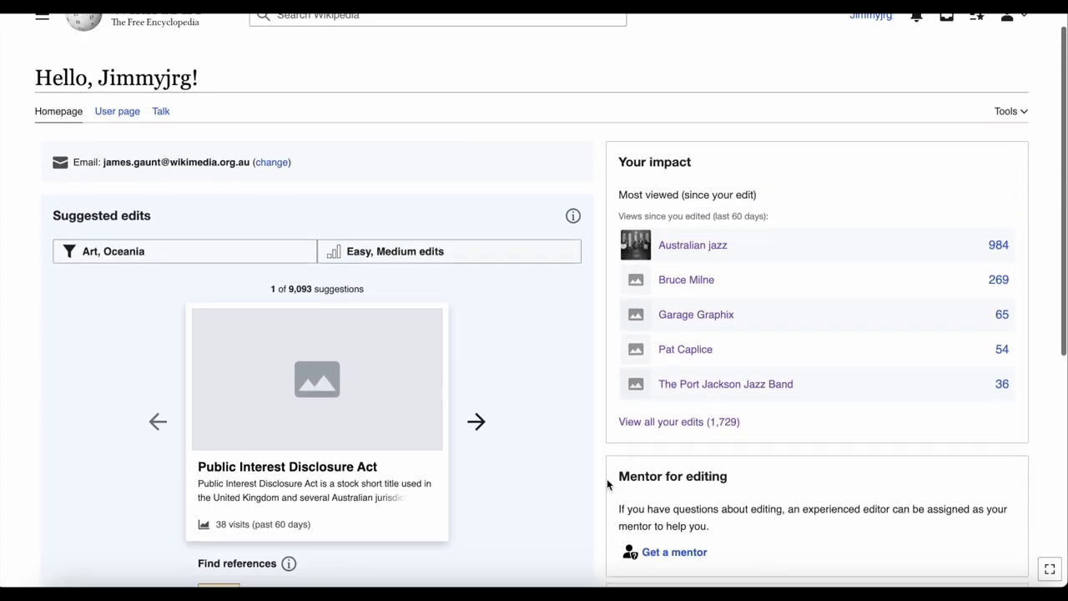
# Step: Turn off Display newcomer homepage in the user profile preferences and save
pyautogui.click(1019, 40)
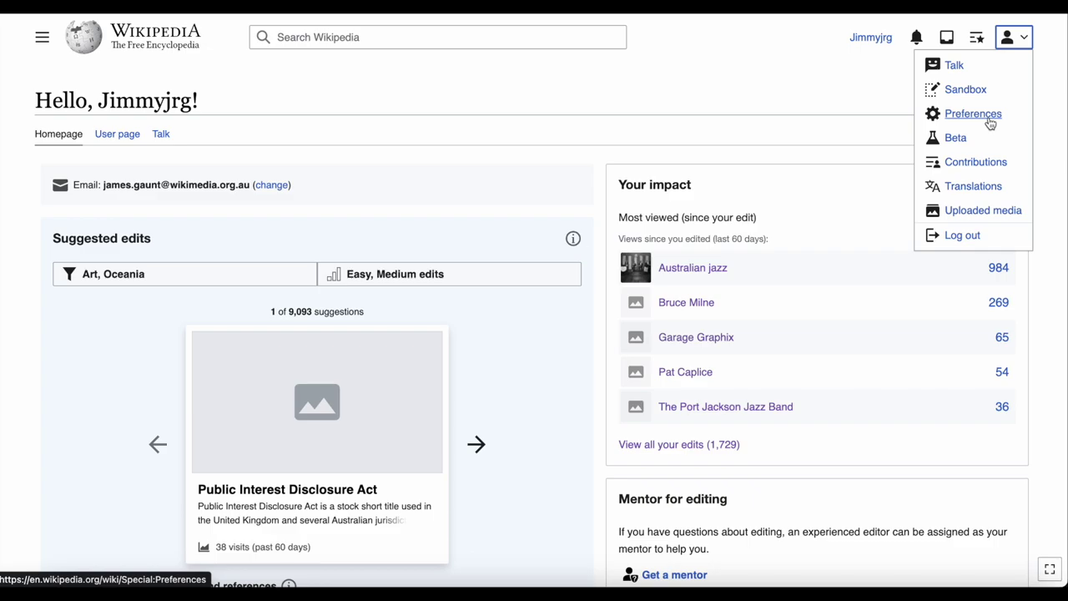
pyautogui.click(990, 123)
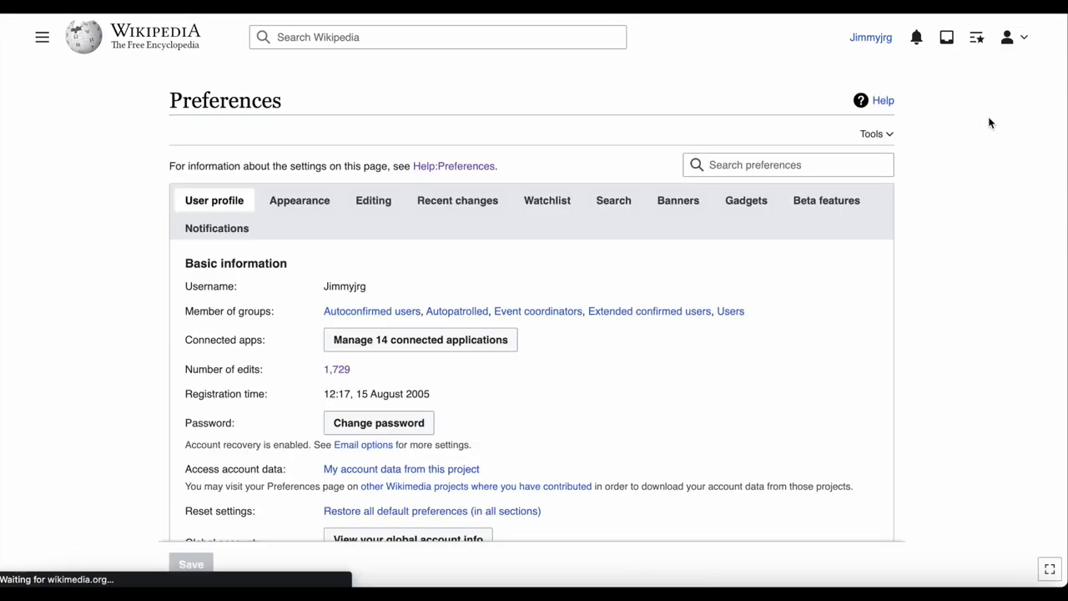
pyautogui.scroll(-15, 989, 123)
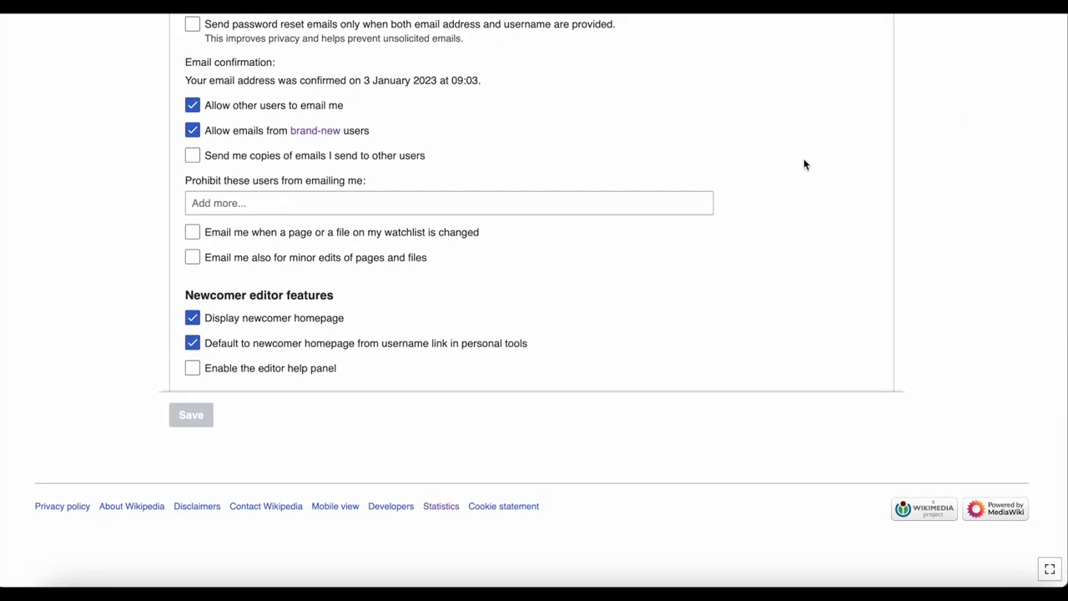
pyautogui.click(192, 322)
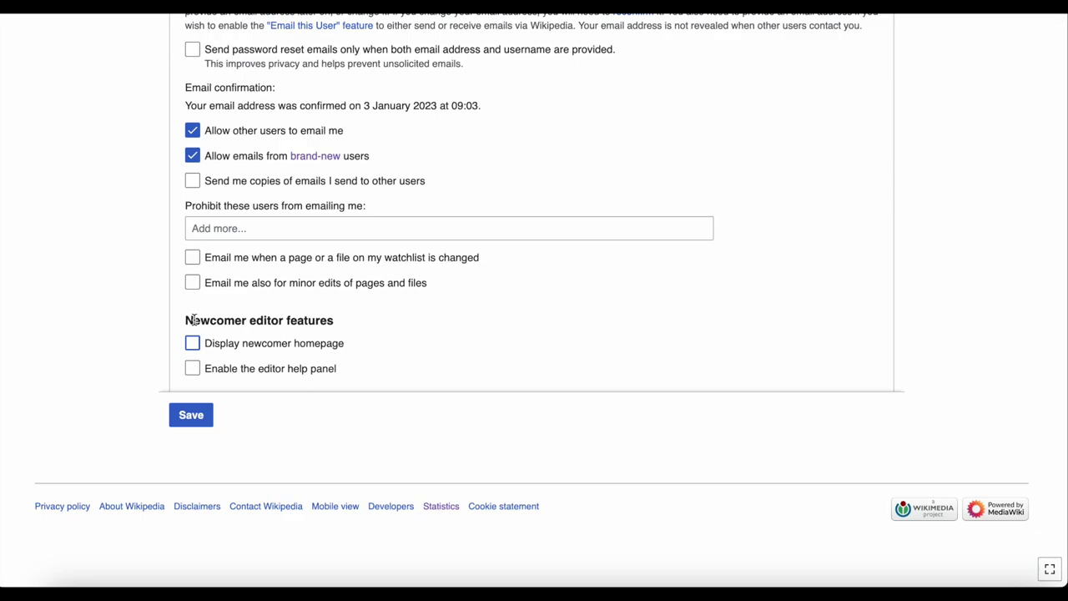
pyautogui.click(191, 416)
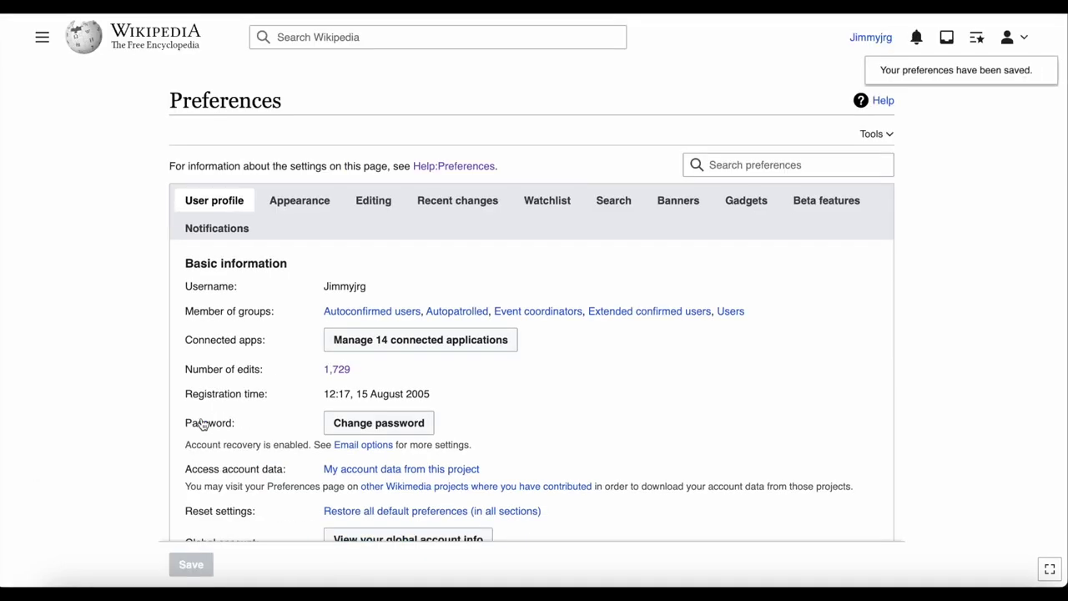
# Step: Turn Display newcomer homepage back on, along with defaulting to it from the username link, and save the preferences
pyautogui.scroll(-15, 201, 424)
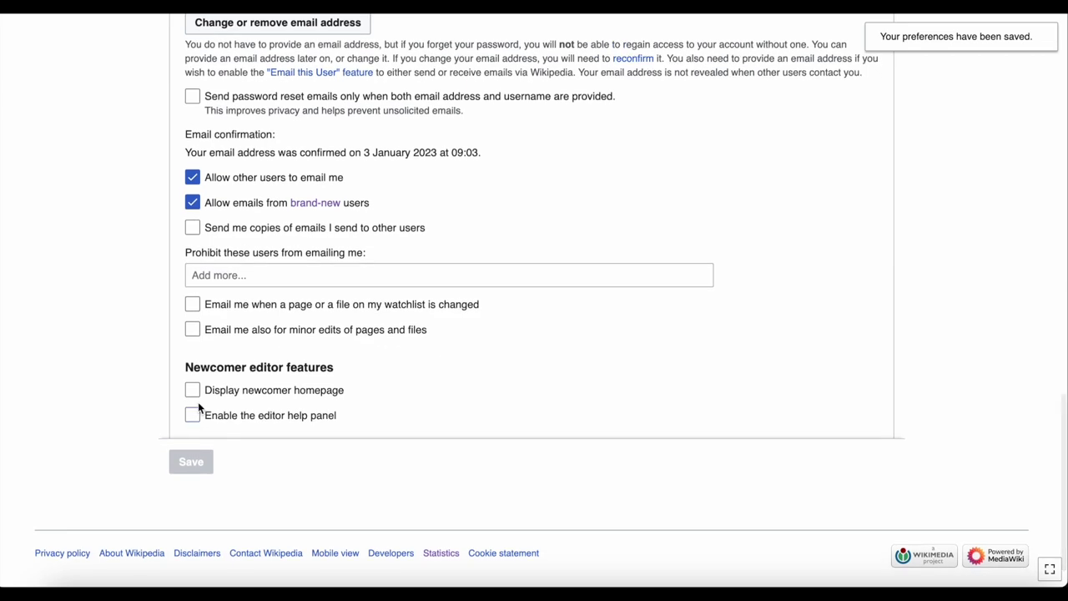
pyautogui.click(193, 391)
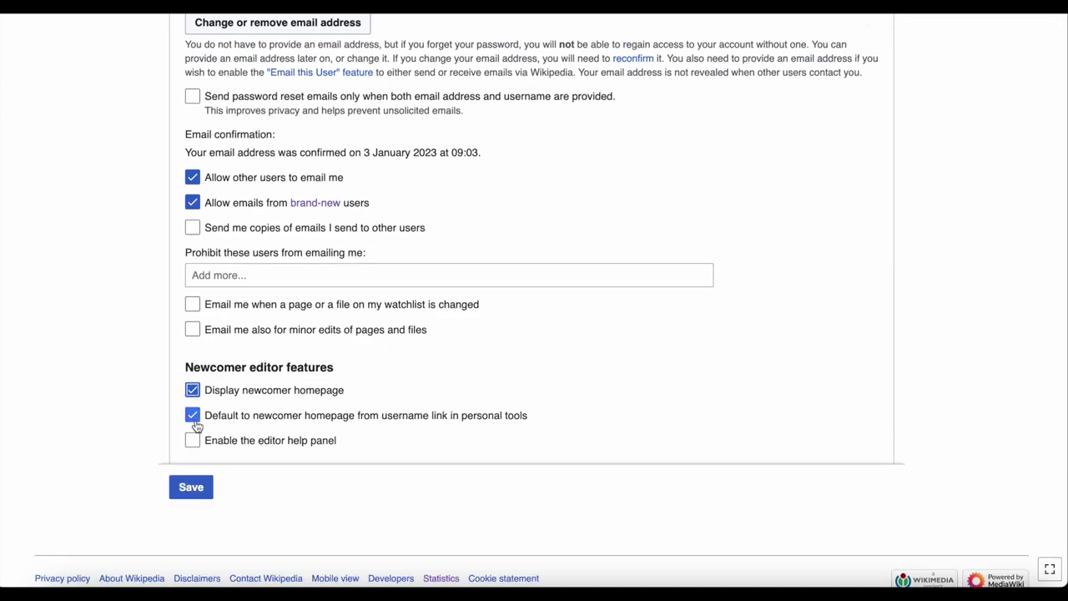
pyautogui.click(190, 488)
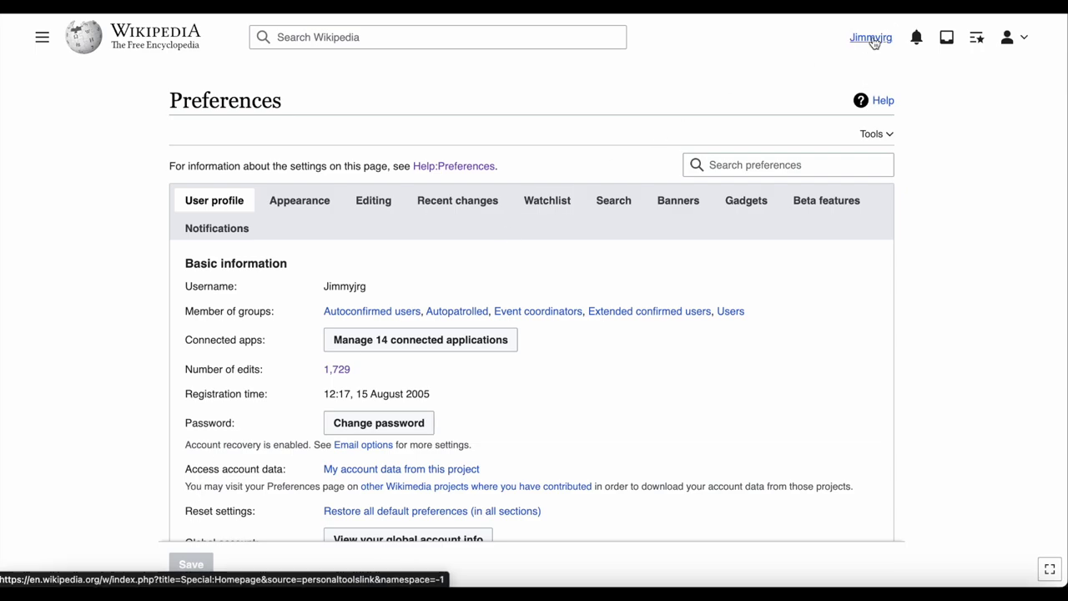
# Step: Edit the account's user page and add "Hello! How are you!" to the end of the opening line after "Hey!"
pyautogui.click(872, 43)
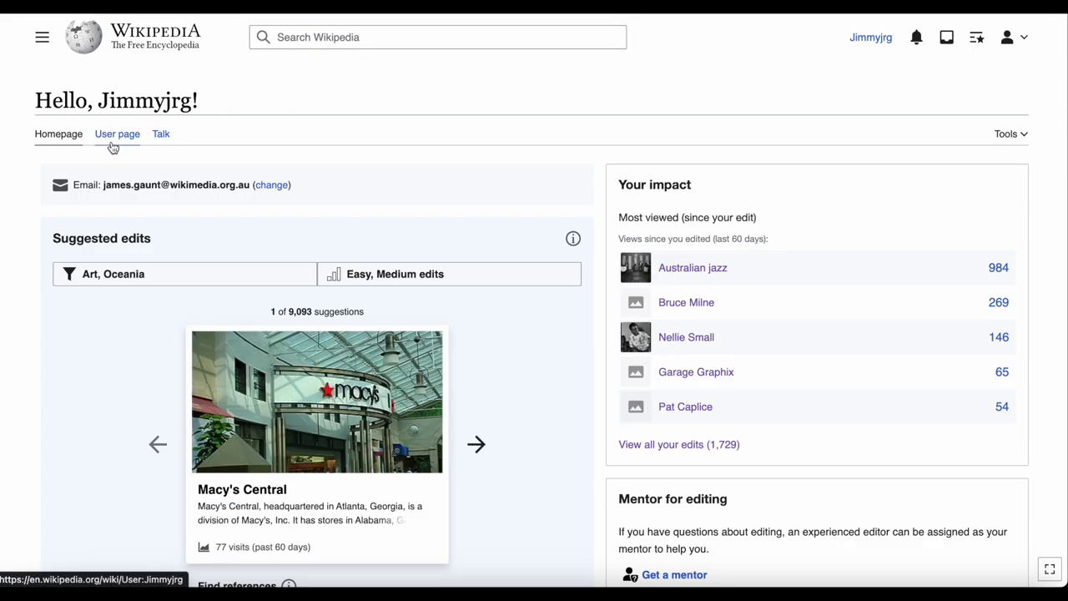
pyautogui.click(117, 135)
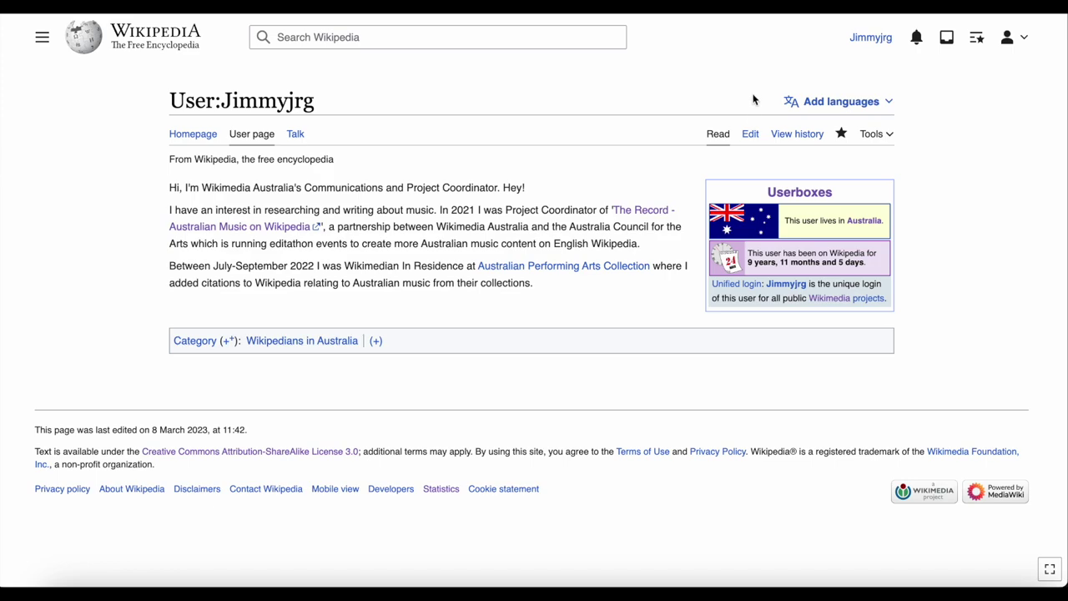
pyautogui.click(751, 142)
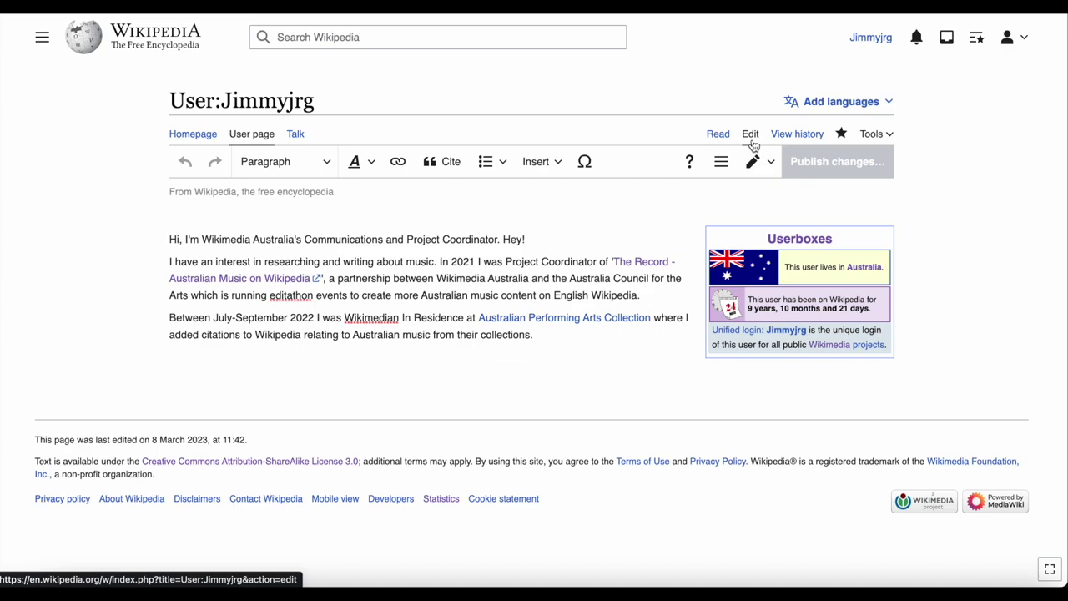
pyautogui.click(540, 237)
pyautogui.write('Hello!')
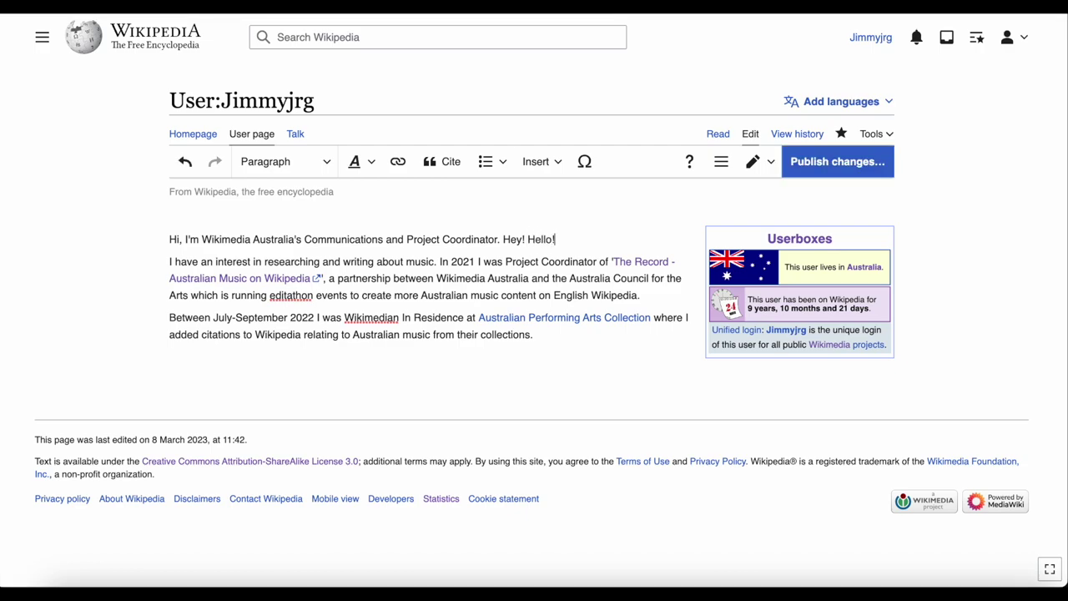
pyautogui.write(' How are you!')
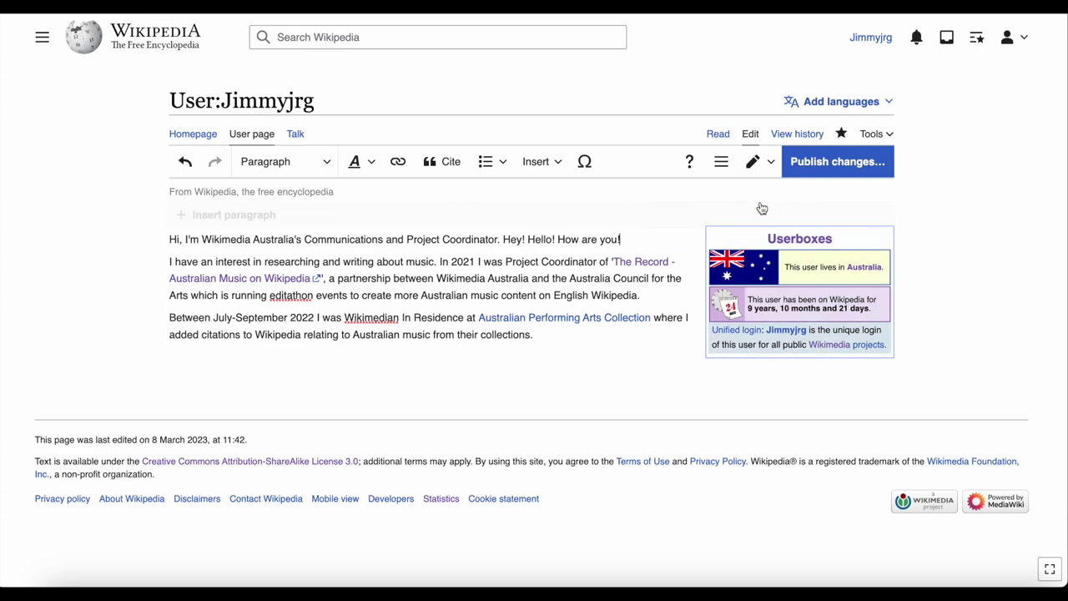
# Step: Publish the user page changes with the edit summary "Added information about me"
pyautogui.click(804, 168)
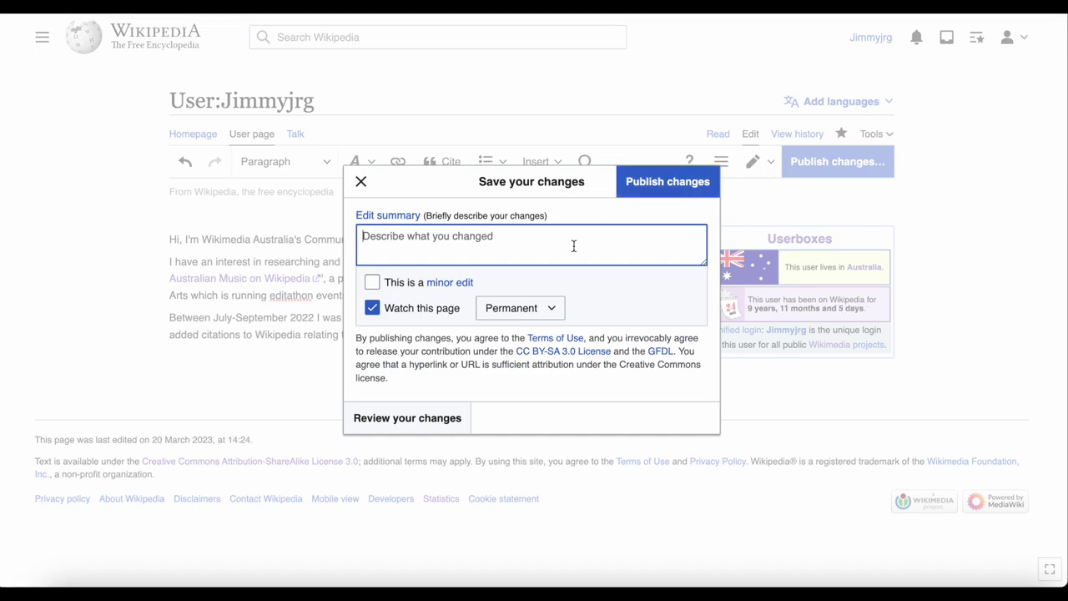
pyautogui.write('Add')
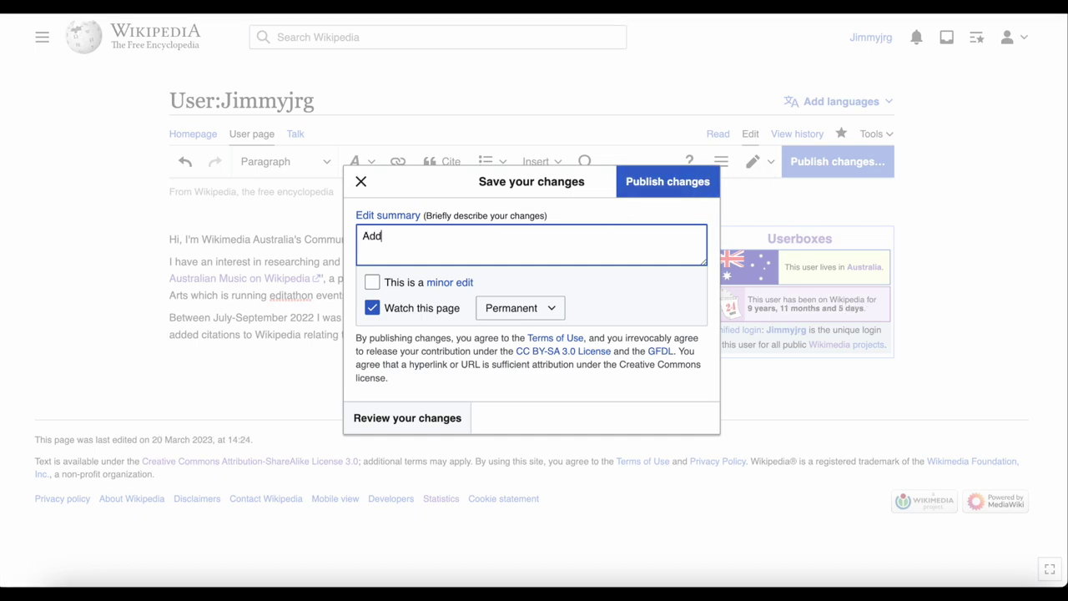
pyautogui.write('ed informat')
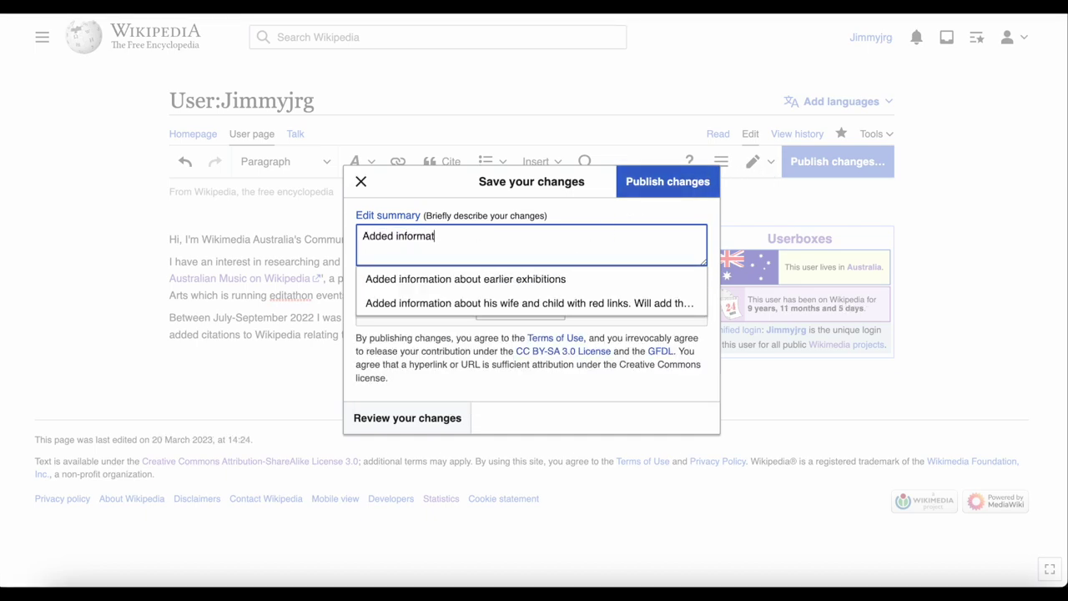
pyautogui.write('ion about me')
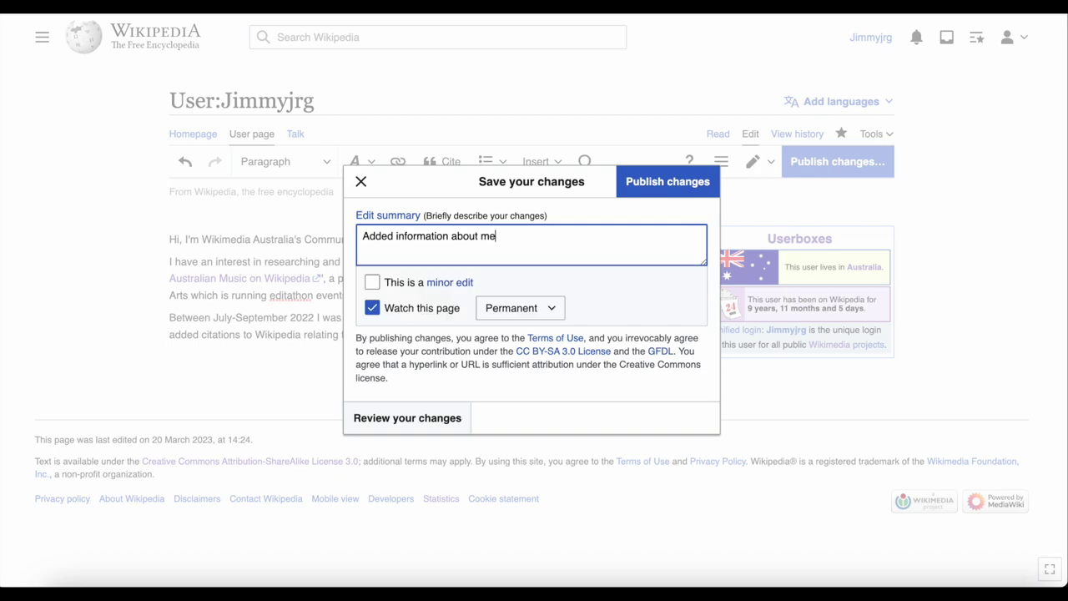
pyautogui.click(644, 192)
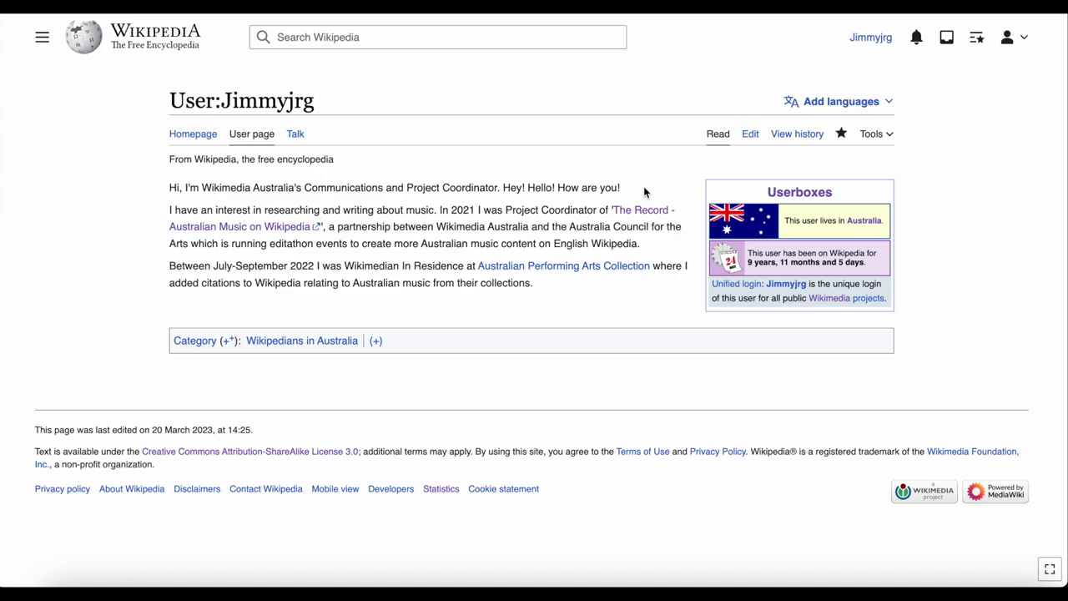
# Step: On the account's talk page, reply "This is a test" to the last comment in the "What a save!" discussion
pyautogui.click(296, 136)
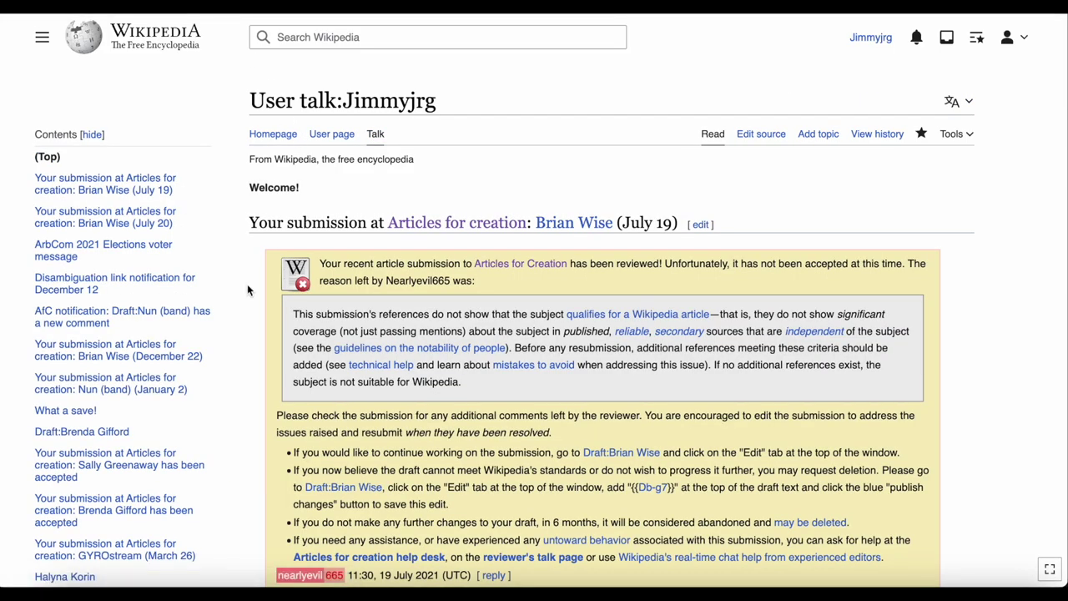
pyautogui.scroll(-5, 247, 289)
pyautogui.scroll(-10, 247, 289)
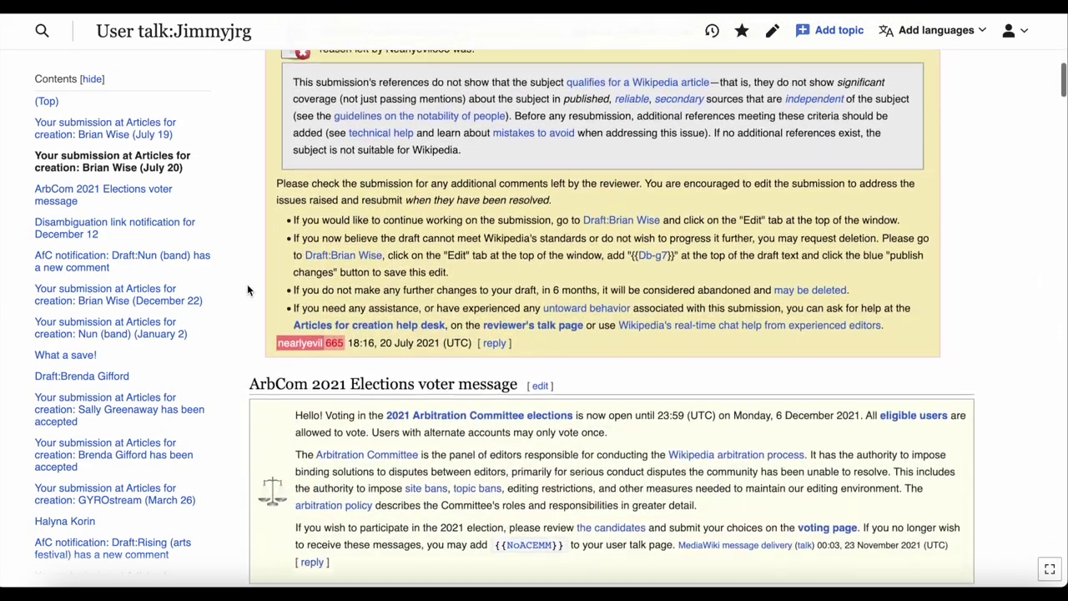
pyautogui.scroll(-10, 247, 290)
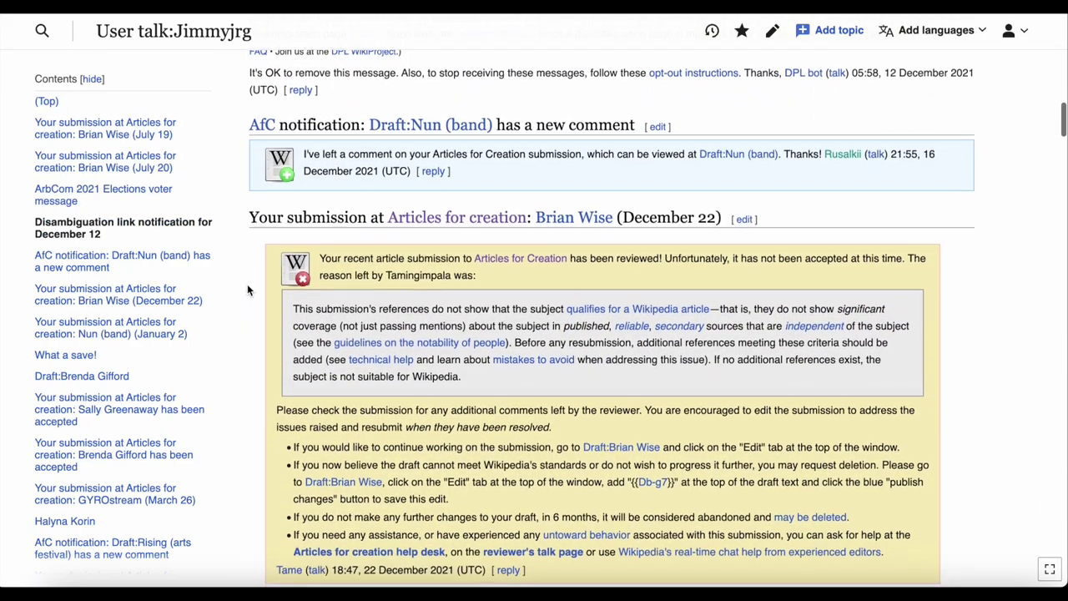
pyautogui.scroll(-2, 249, 290)
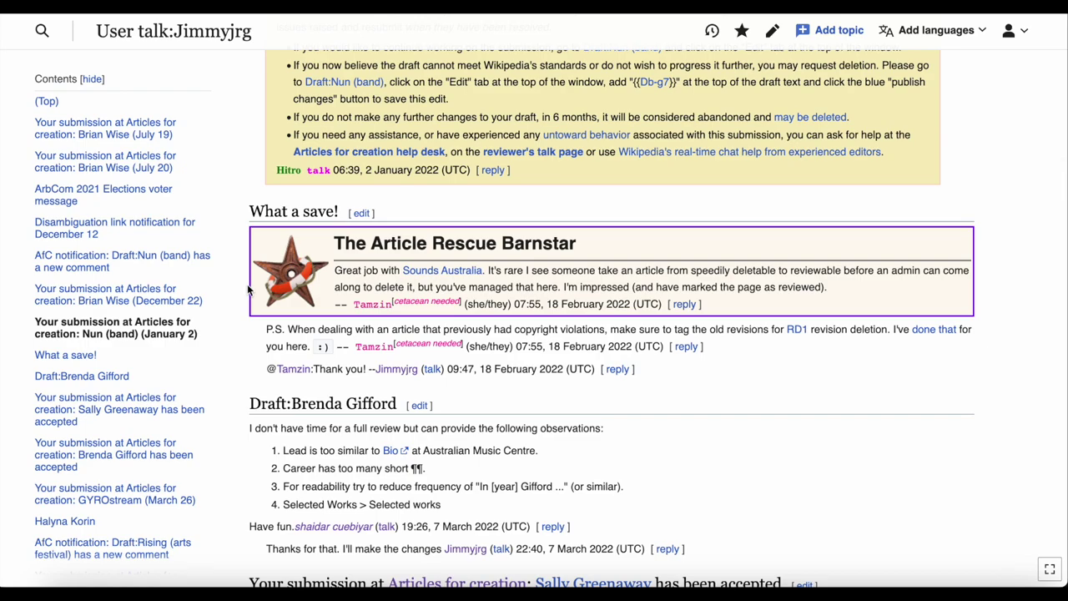
pyautogui.click(618, 369)
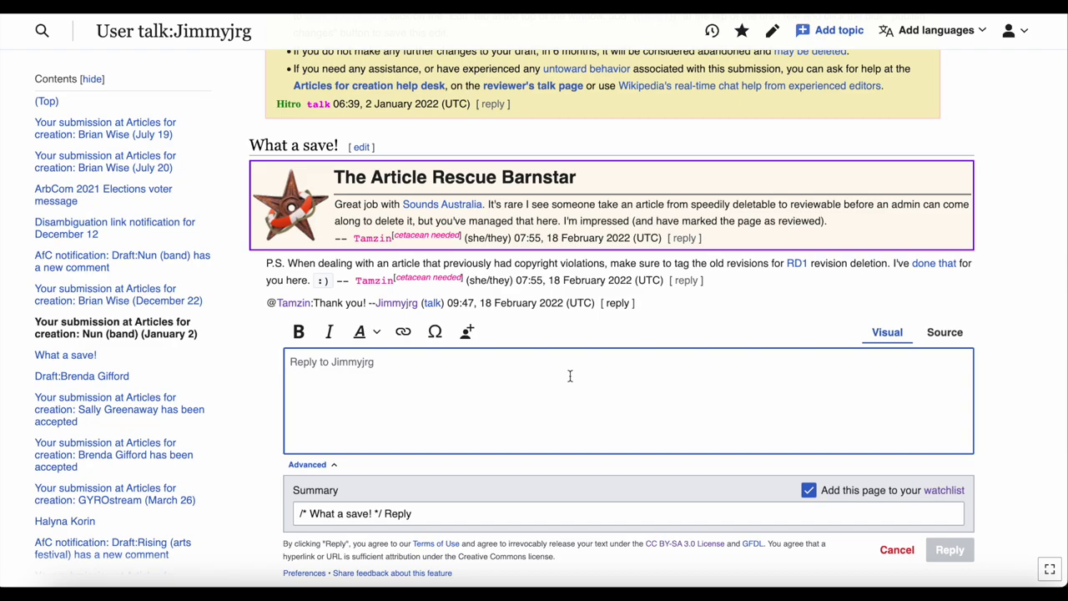
pyautogui.write('This is')
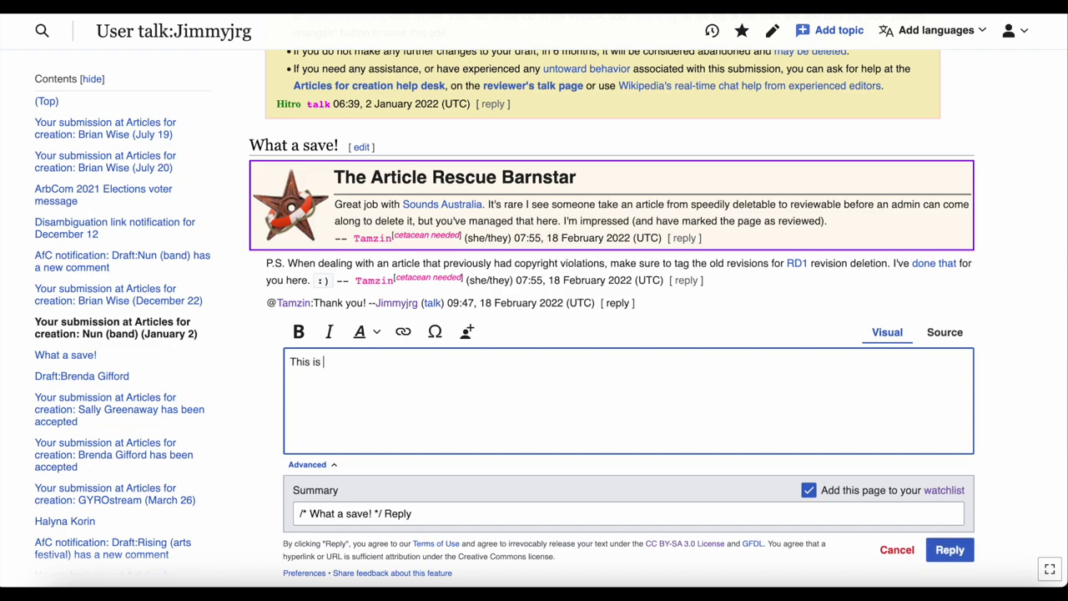
pyautogui.write('a test')
pyautogui.click(949, 552)
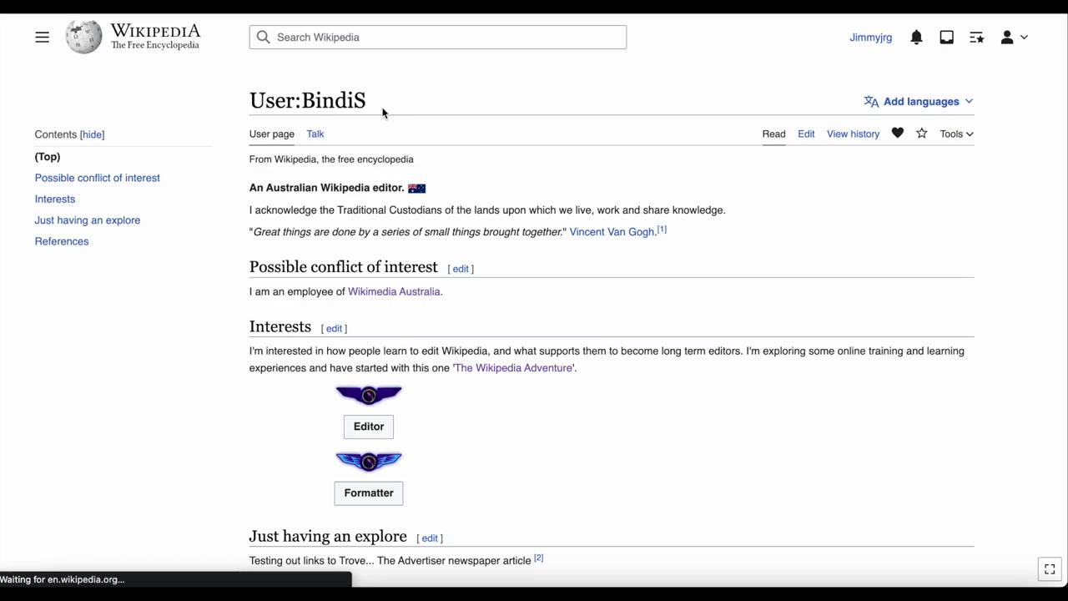
# Step: Post a topic on the other editor's talk page with subject "Hello" and message "Thank you for your recent help editing Wikipedia!"
pyautogui.click(318, 140)
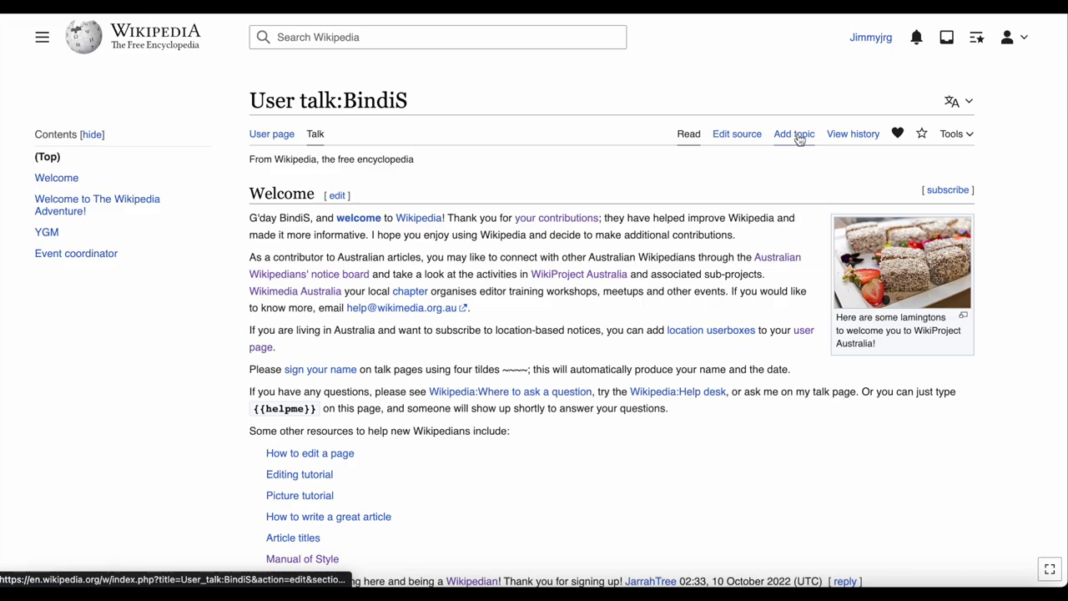
pyautogui.click(799, 138)
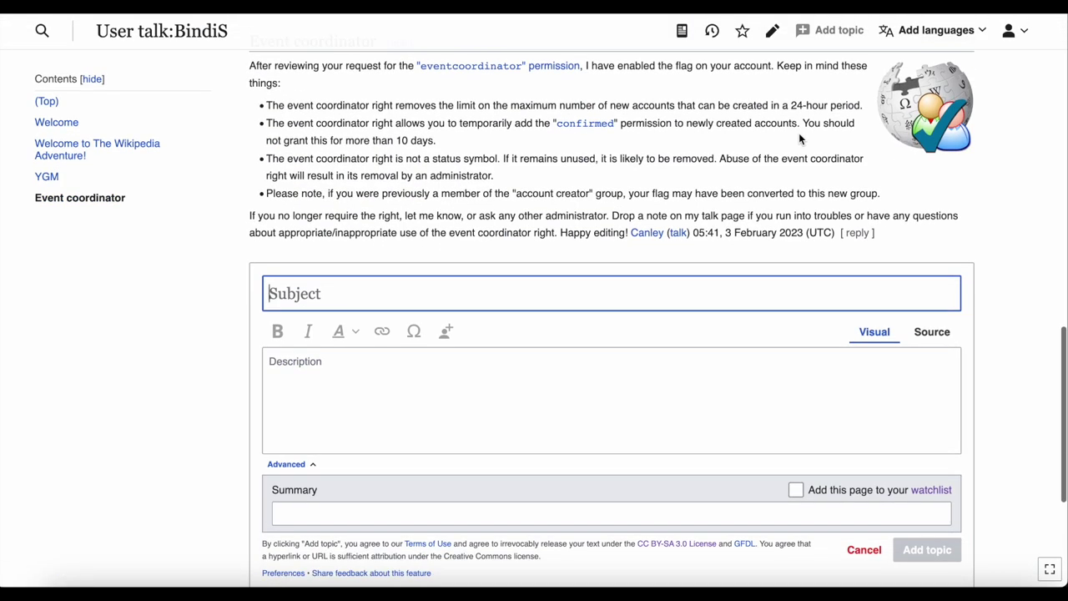
pyautogui.write('Hello')
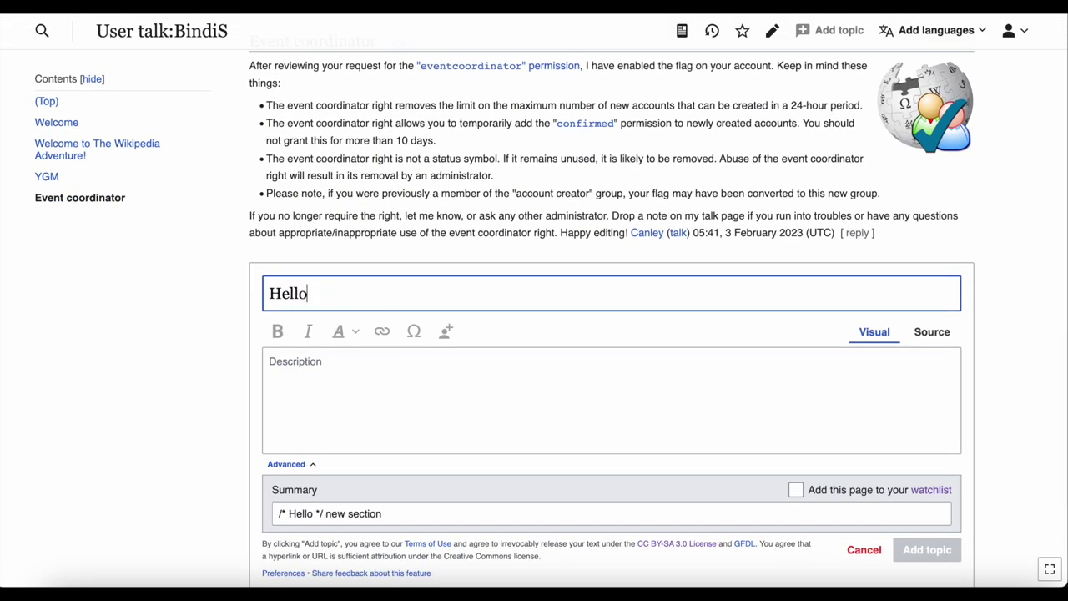
pyautogui.click(507, 397)
pyautogui.write('Thank ')
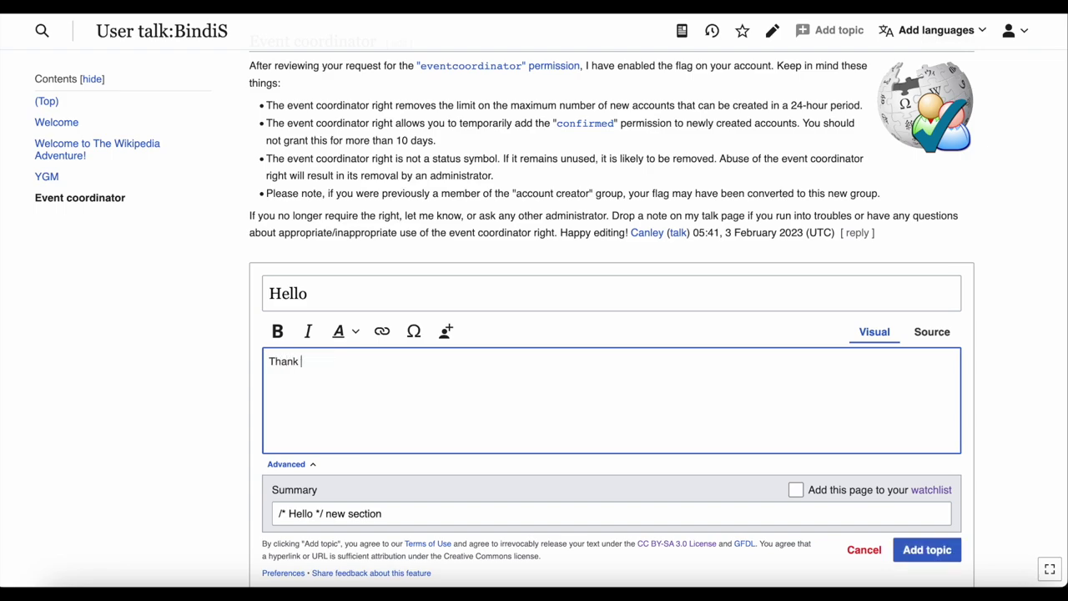
pyautogui.write('you for your recent help editing Wi')
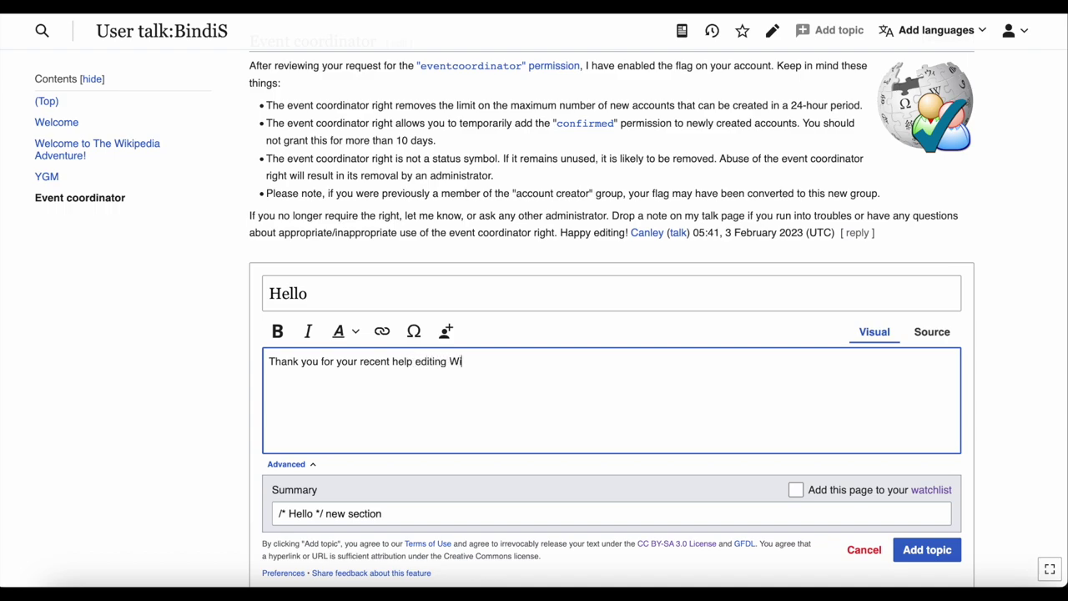
pyautogui.write('kipedia!')
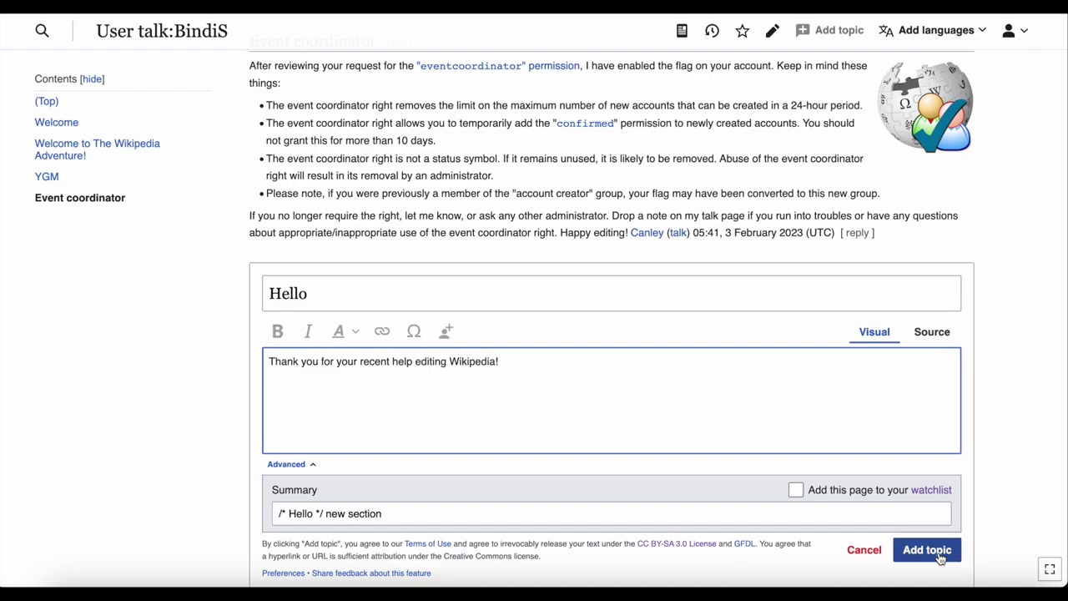
pyautogui.click(925, 549)
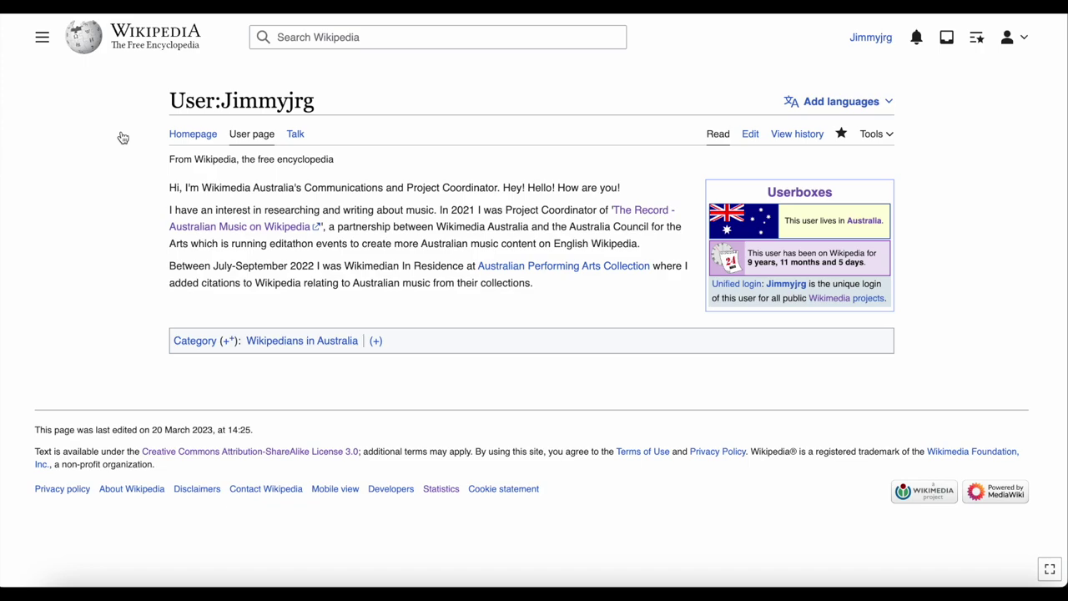
# Step: Search Wikipedia for "WP:userbox" and open the Wikipedia:Userboxes page
pyautogui.click(304, 37)
pyautogui.write('WP')
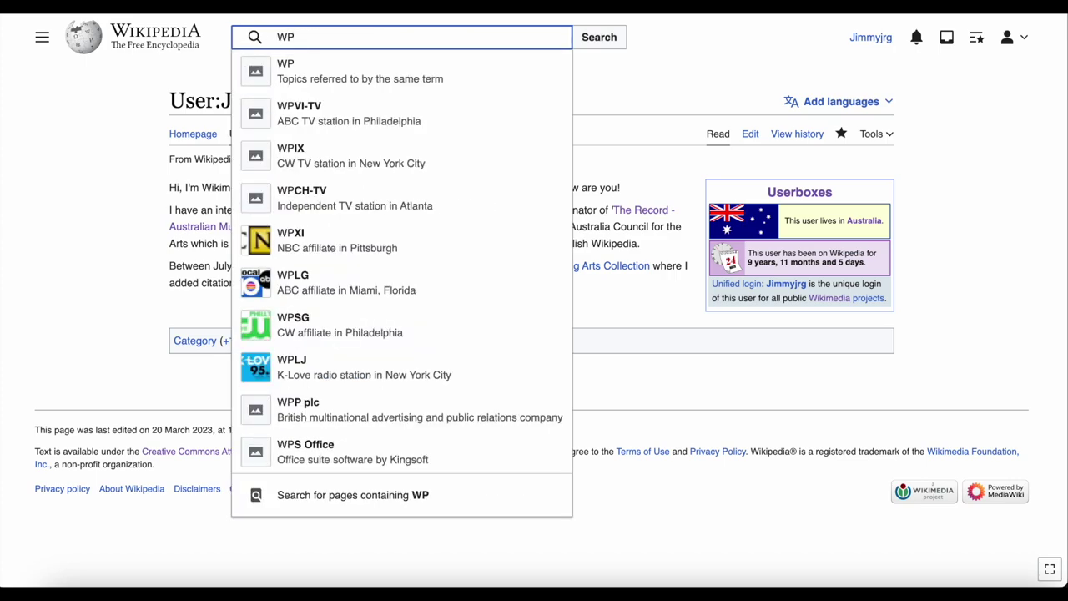
pyautogui.write(':use')
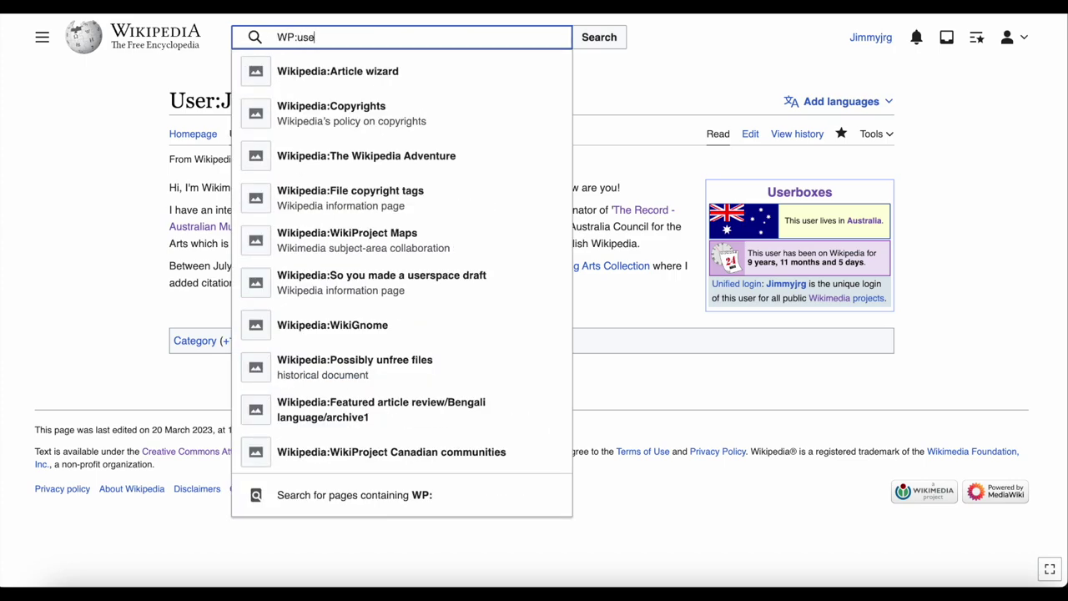
pyautogui.write('rbox')
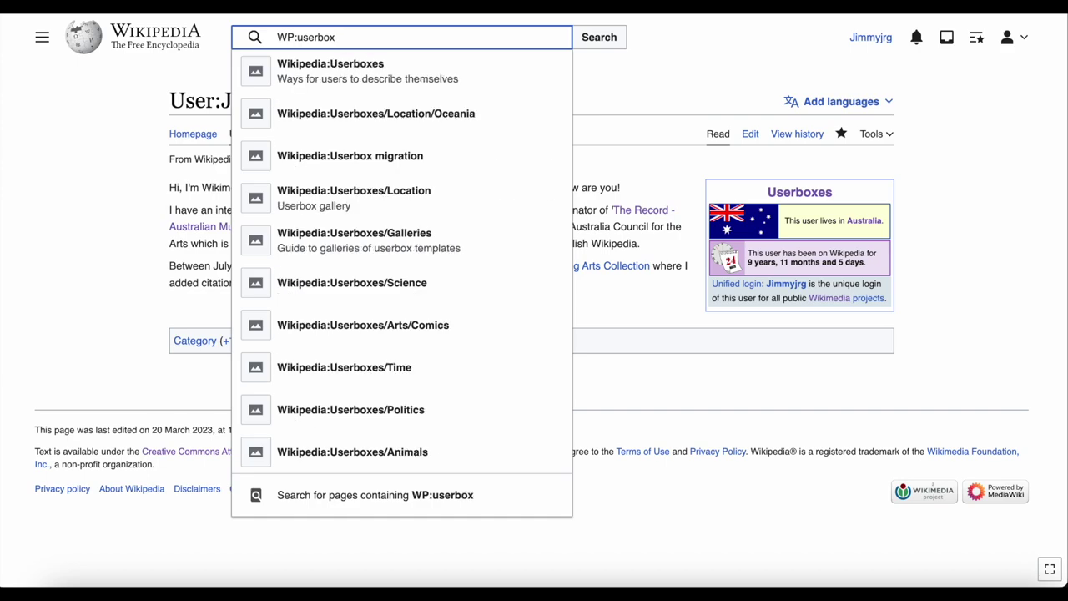
pyautogui.click(326, 72)
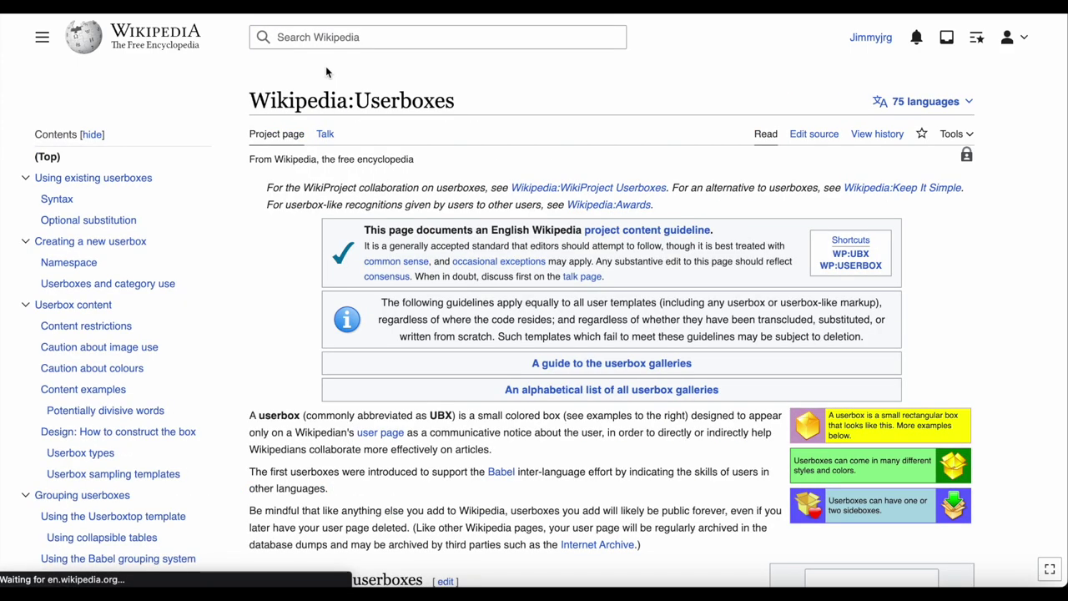